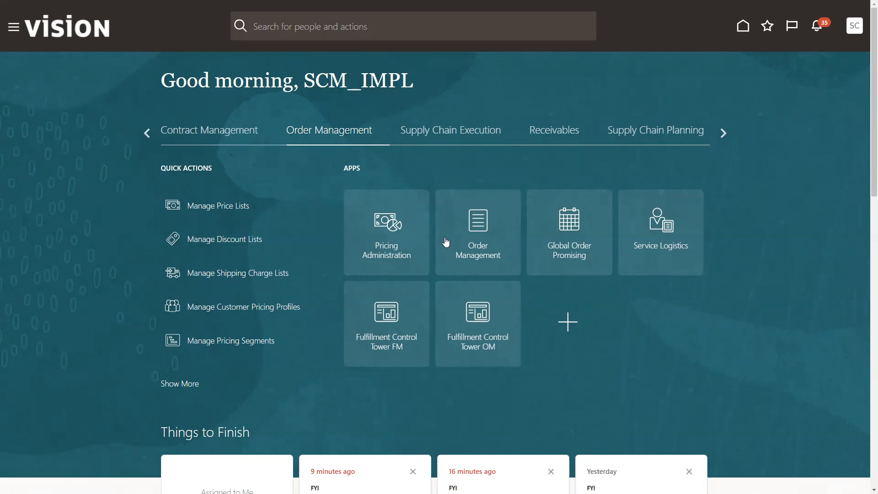
# Open Manage Price Lists in Pricing Administration and download the spreadsheet to maintain price list data
pyautogui.click(382, 233)
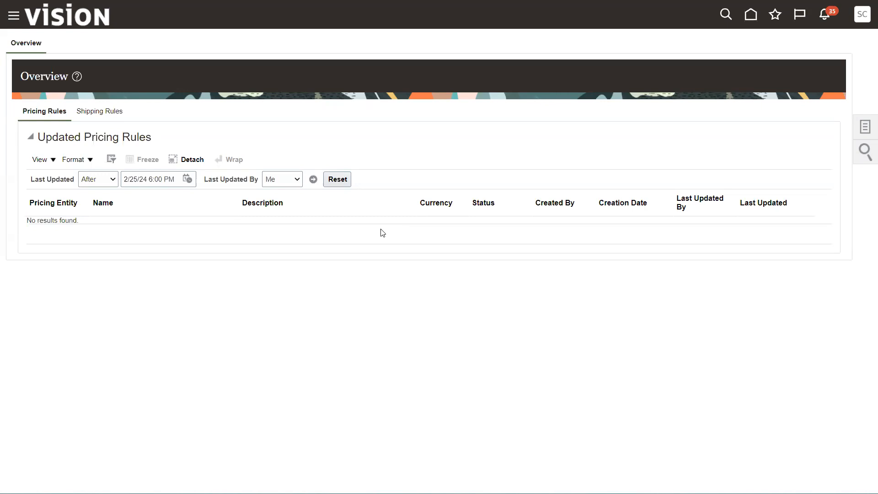
pyautogui.click(865, 128)
pyautogui.click(784, 53)
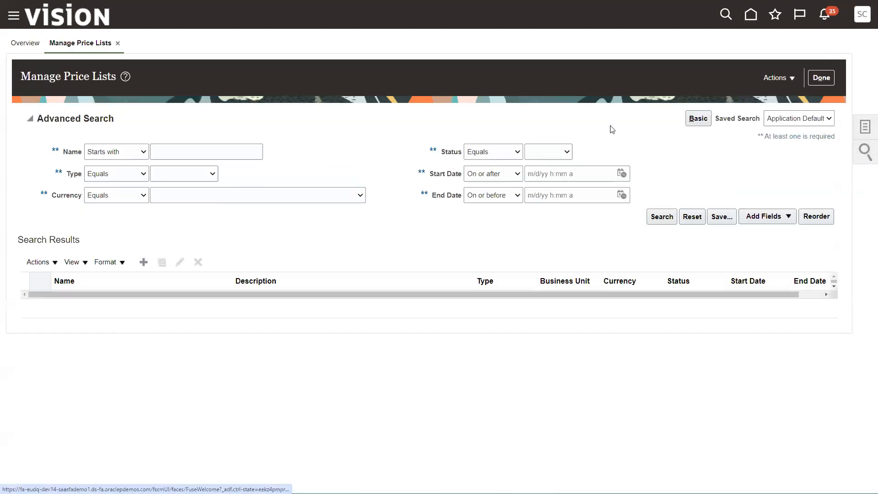
pyautogui.click(781, 79)
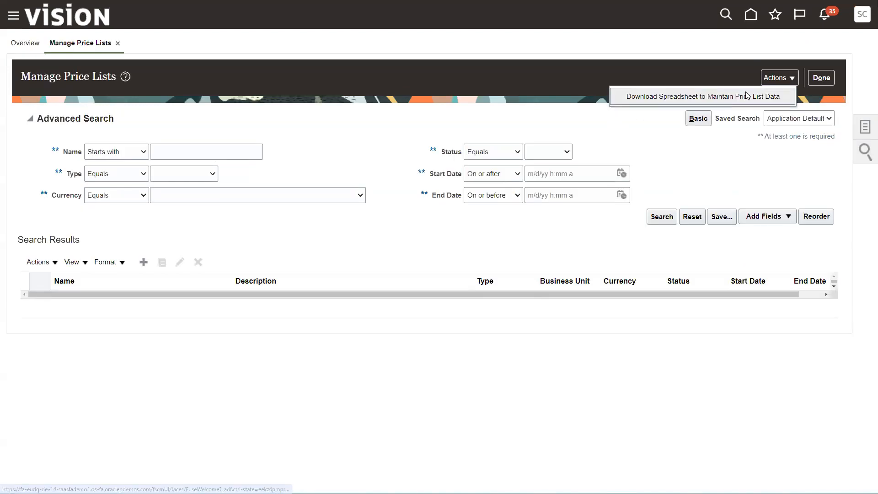
pyautogui.click(664, 97)
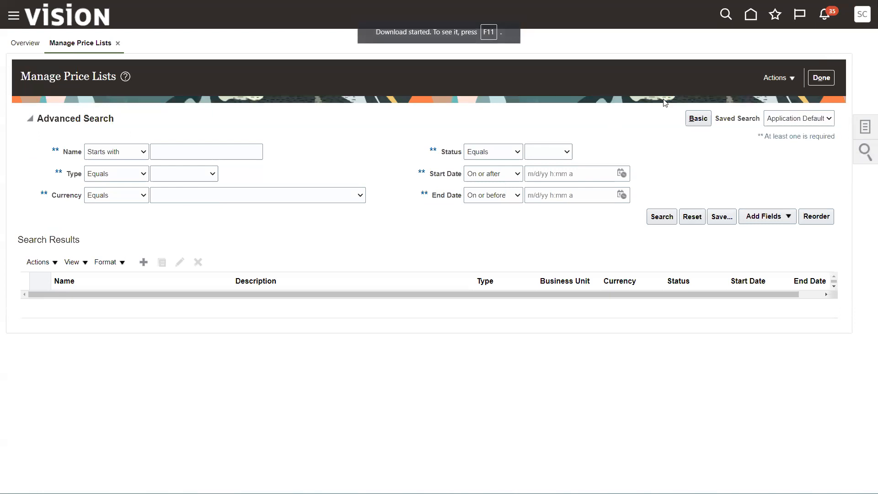
# Connect the ManagePriceLists (1) workbook to the application URL and sign in with the user ID and account password
pyautogui.click(522, 203)
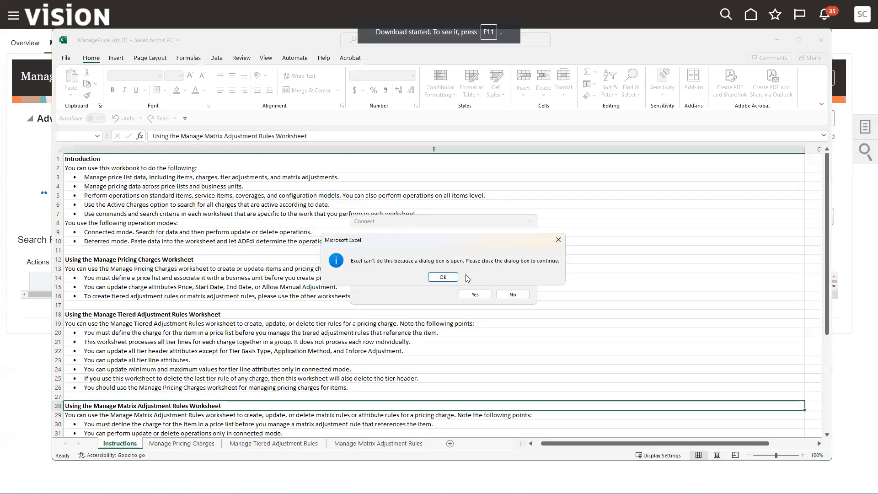
pyautogui.click(436, 277)
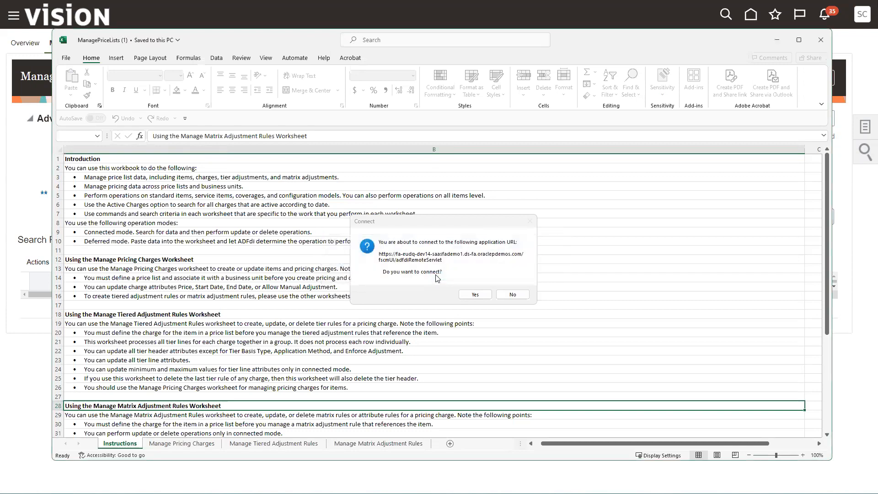
pyautogui.click(473, 295)
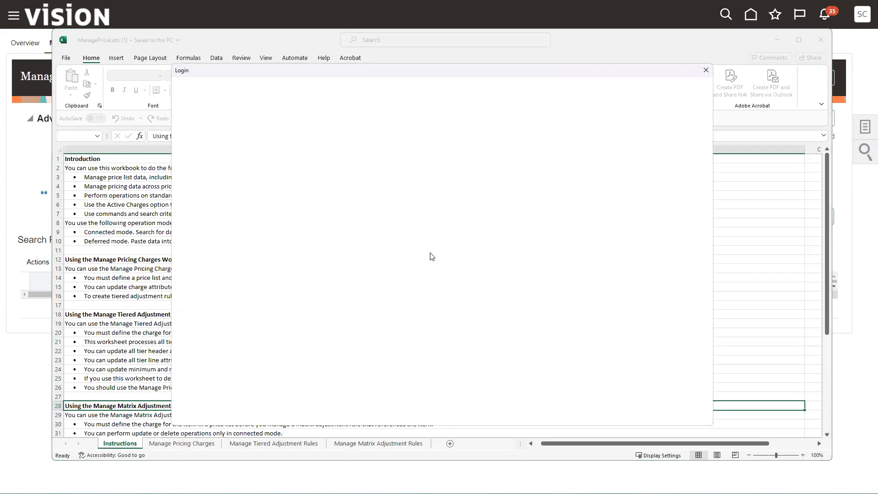
pyautogui.write('scm_impl')
pyautogui.press('Tab')
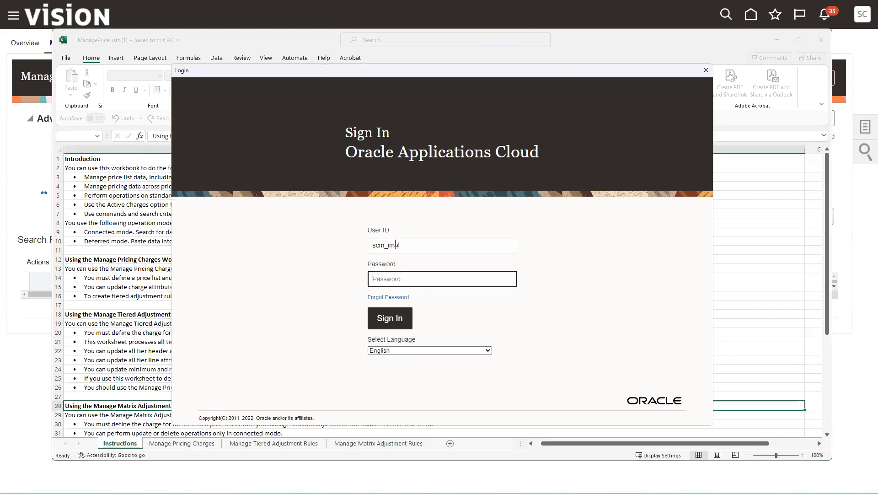
pyautogui.hotkey('ctrl', 'v')
pyautogui.click(387, 315)
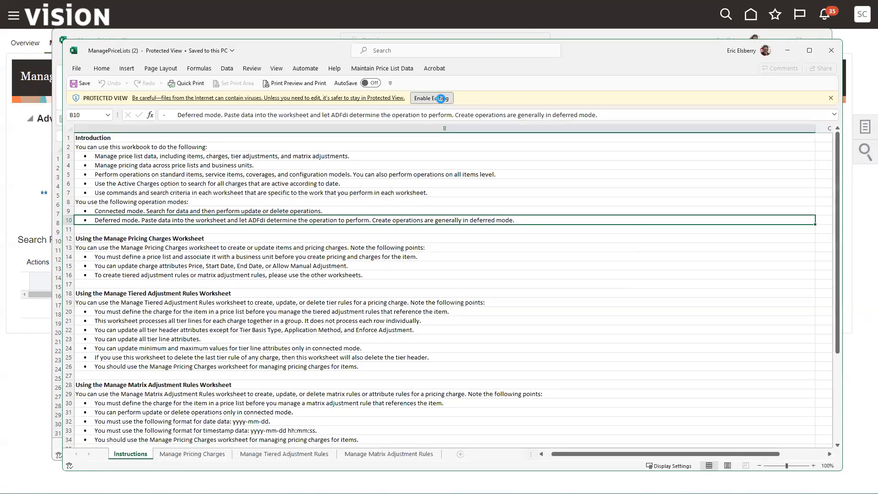
# Enable editing in the ManagePriceLists (2) workbook, connect it to the application and maximize its window
pyautogui.click(442, 99)
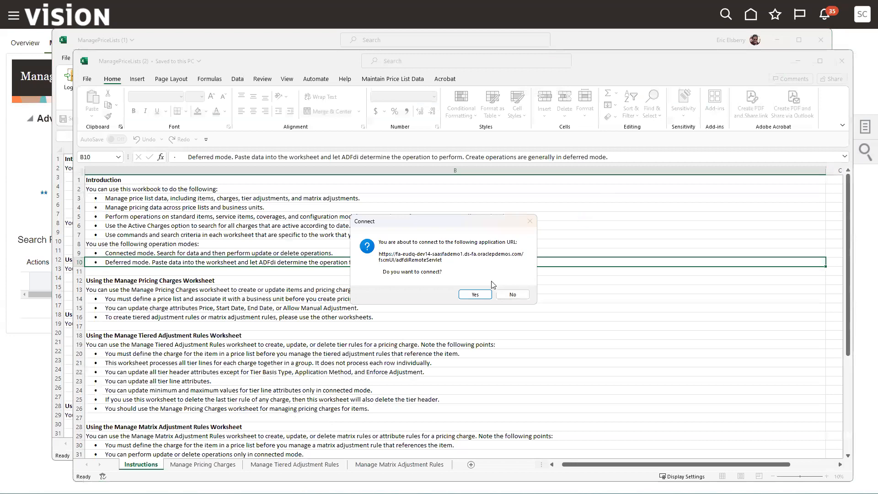
pyautogui.click(473, 297)
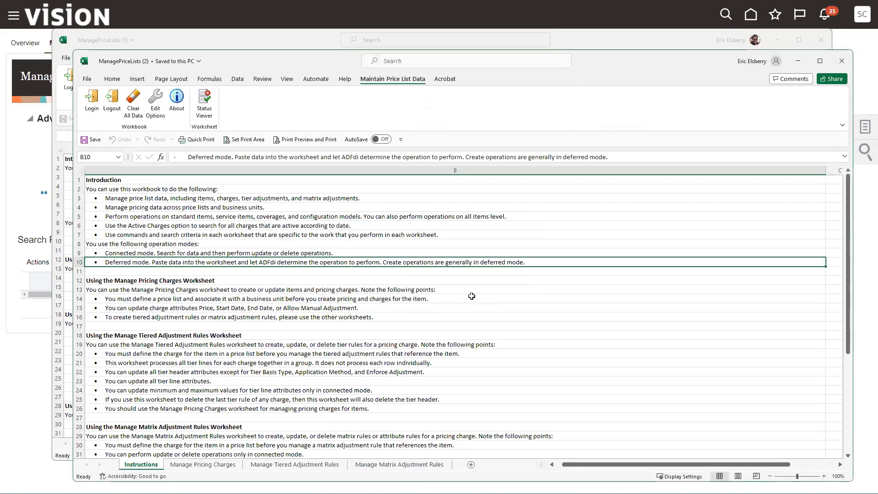
pyautogui.click(820, 60)
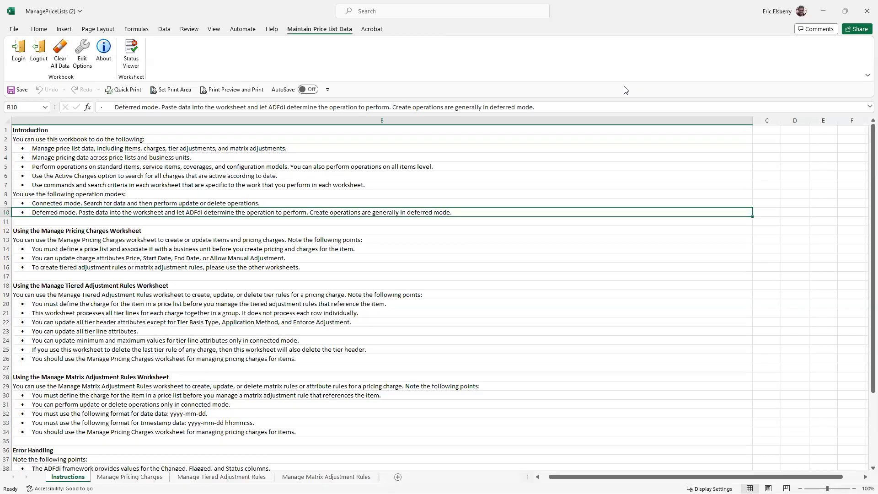
# Retrieve the active pricing charges for US1 Business Unit into the Manage Pricing Charges worksheet
pyautogui.click(129, 477)
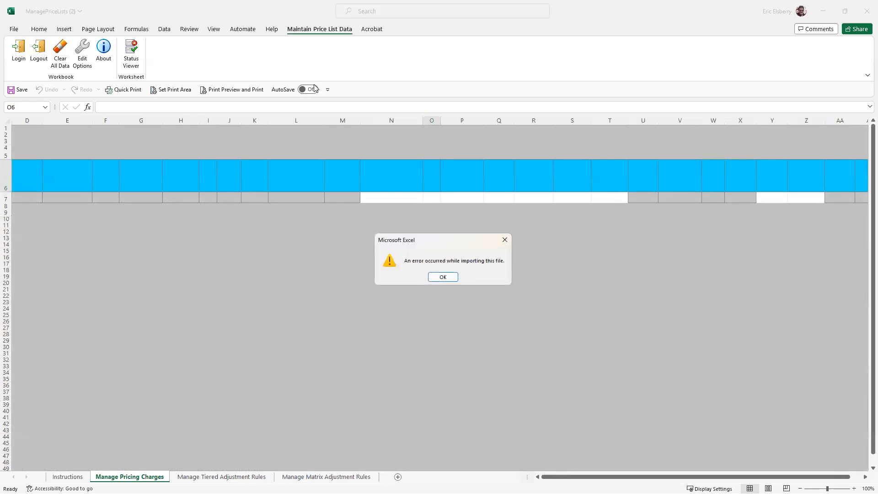
pyautogui.click(443, 276)
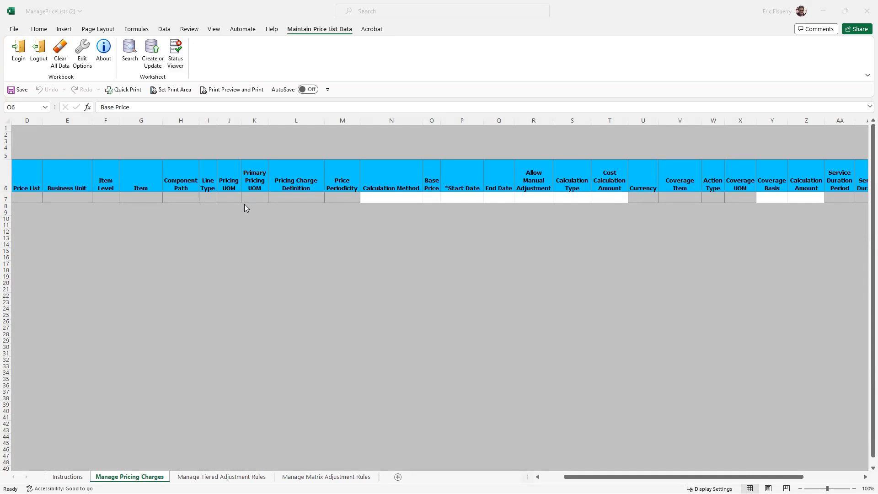
pyautogui.click(129, 52)
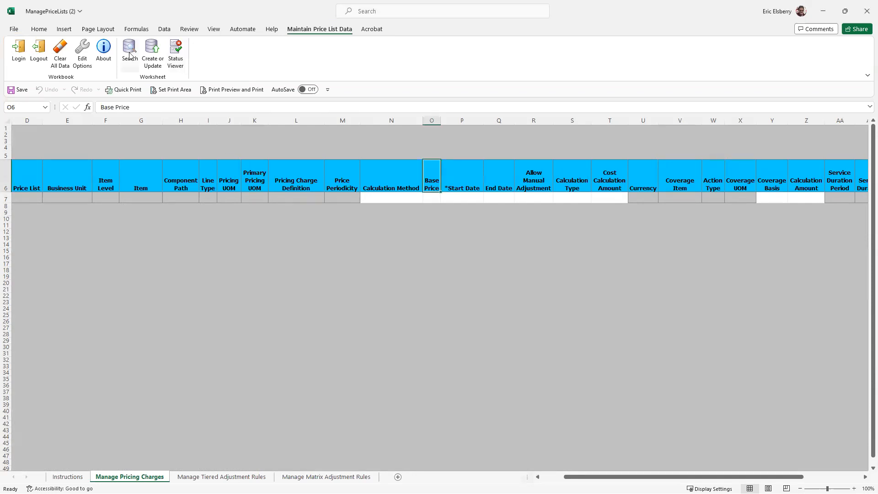
pyautogui.click(130, 55)
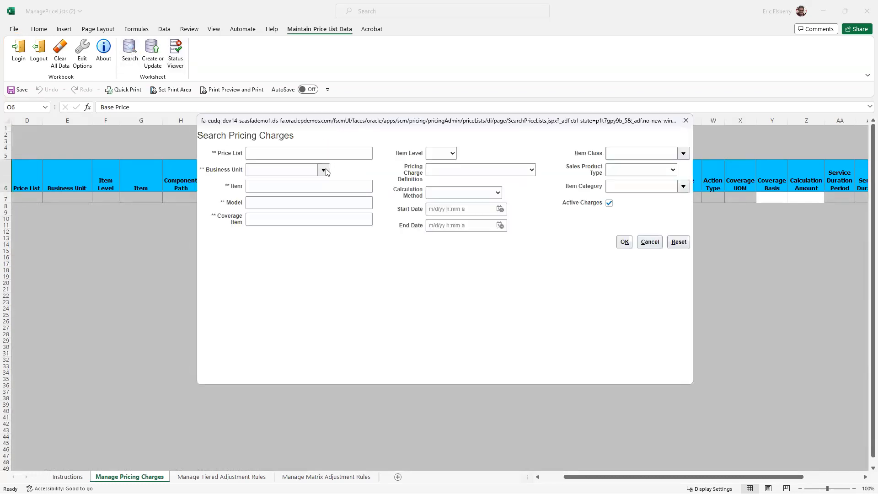
pyautogui.click(324, 170)
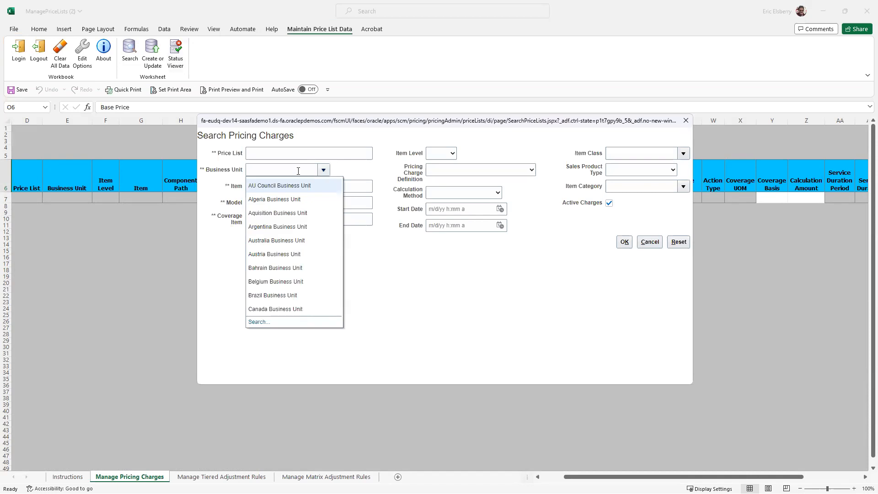
pyautogui.write('US1 ')
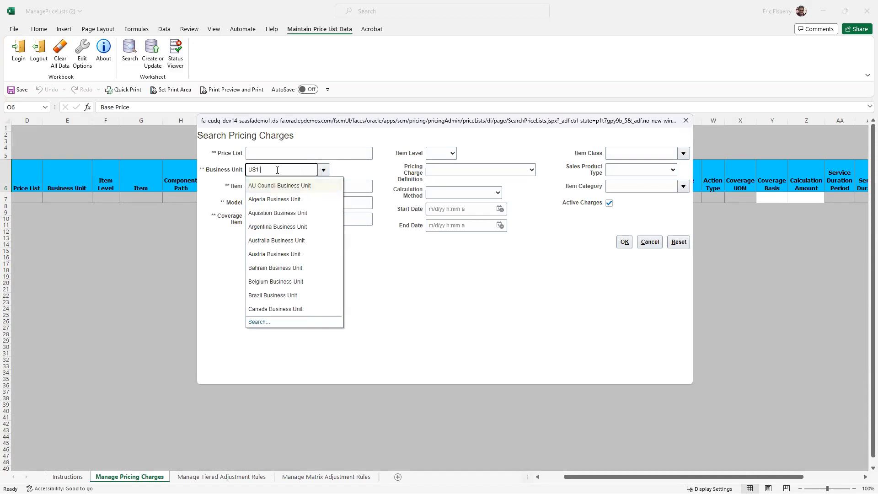
pyautogui.write('Business Unit')
pyautogui.click(276, 154)
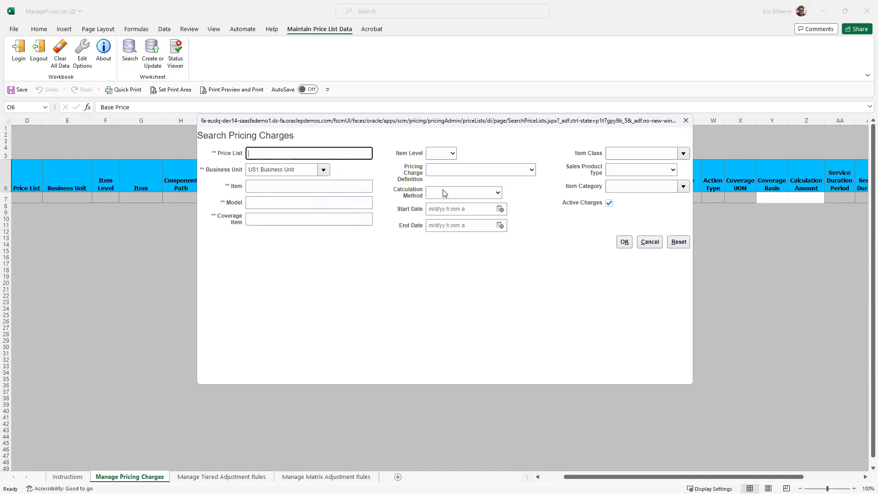
pyautogui.click(623, 247)
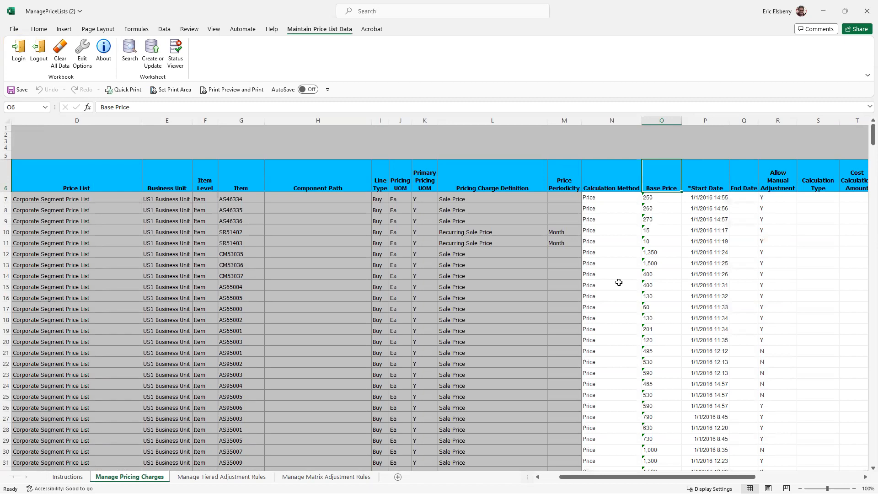
# Examine the retrieved pricing charges from the Key column back to the Changed, Flagged and Status columns
pyautogui.moveTo(571, 477); pyautogui.dragTo(633, 467)
pyautogui.moveTo(694, 477); pyautogui.dragTo(751, 478)
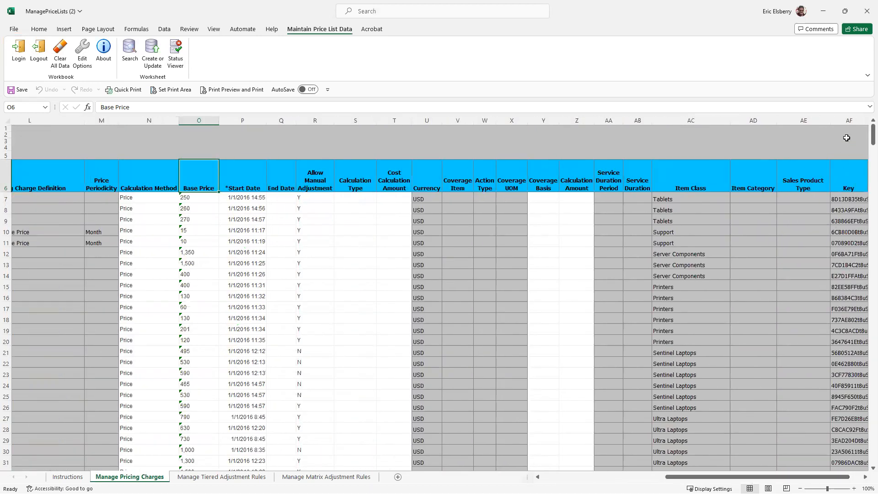
pyautogui.click(843, 120)
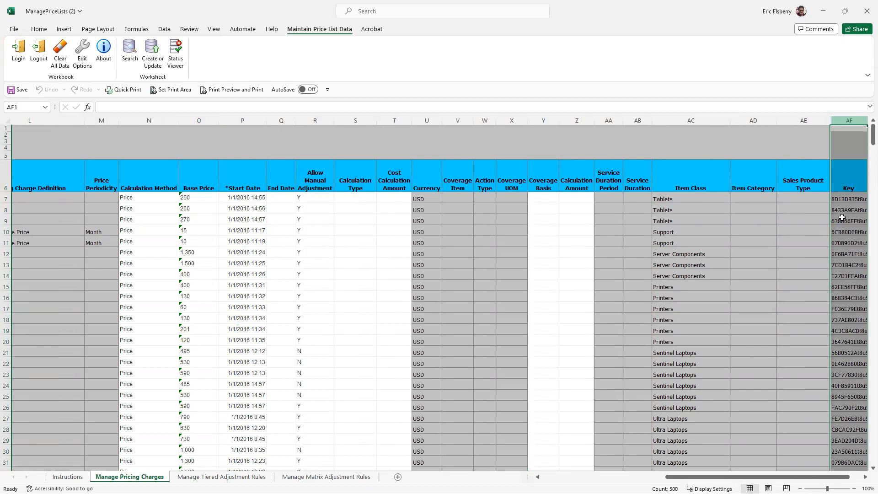
pyautogui.moveTo(781, 477); pyautogui.dragTo(658, 476)
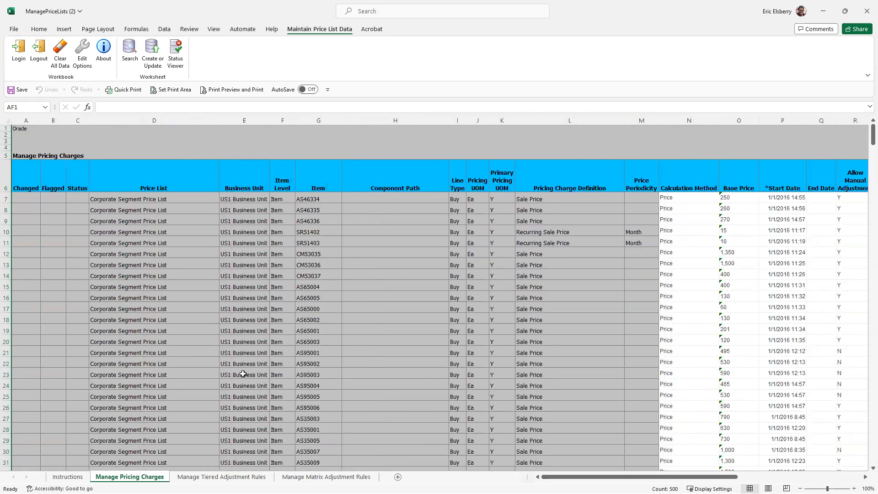
pyautogui.click(132, 253)
pyautogui.press('Left')
pyautogui.press('Left')
pyautogui.press('Left')
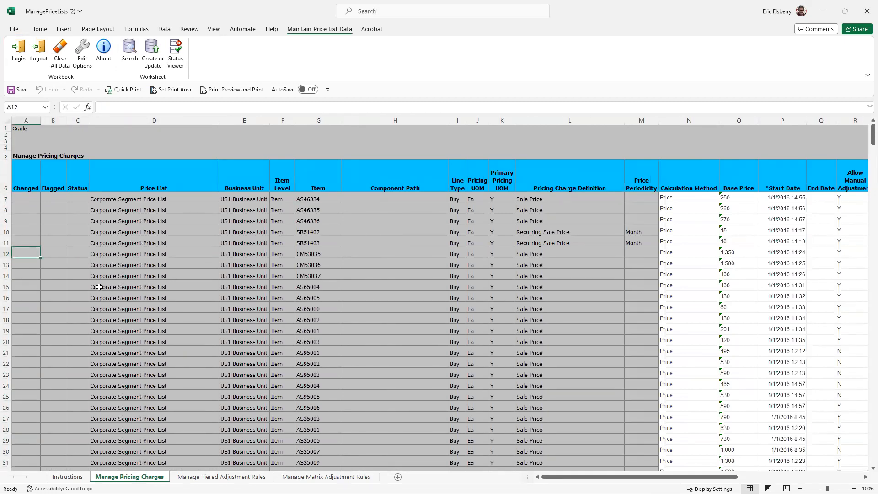
# Insert two blank rows at rows 11 and 12, above item SR51403
pyautogui.click(8, 243)
pyautogui.moveTo(10, 249); pyautogui.dragTo(7, 252)
pyautogui.hotkey('ctrl', '+')
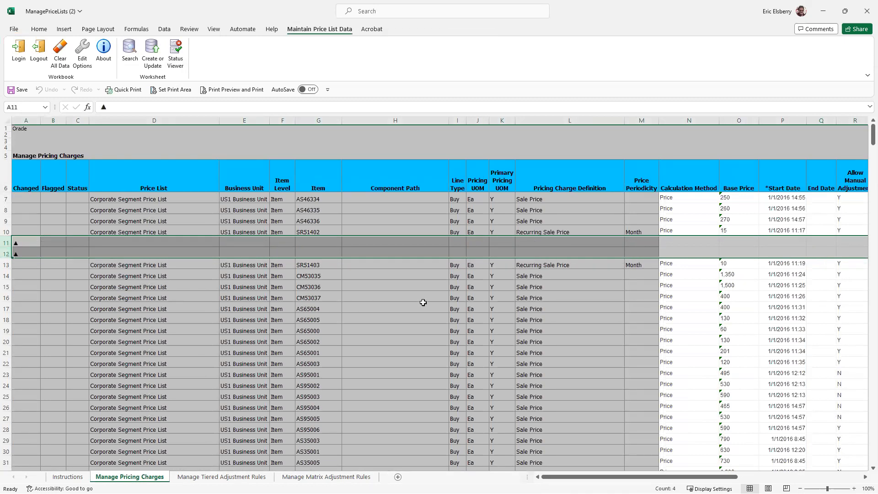
pyautogui.scroll(-7, 562, 334)
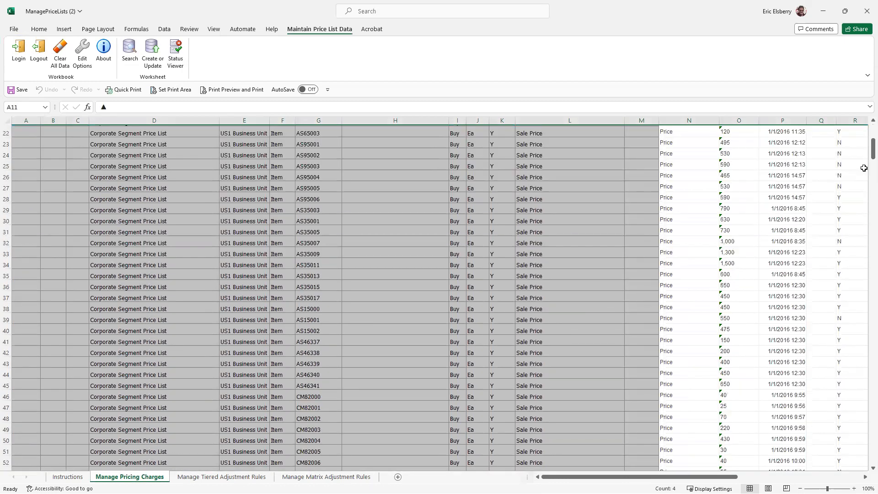
pyautogui.moveTo(865, 146); pyautogui.dragTo(865, 132)
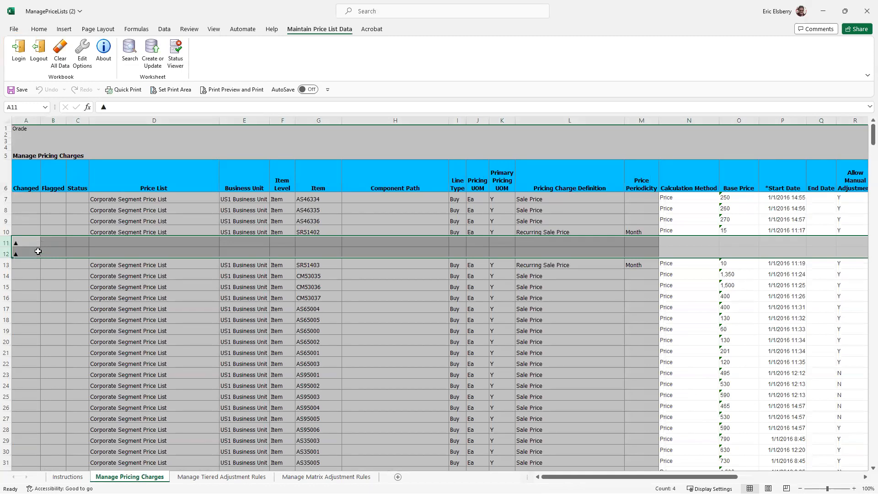
# Delete the two inserted blank rows 11 and 12
pyautogui.moveTo(7, 243); pyautogui.dragTo(7, 253)
pyautogui.hotkey('ctrl', '-')
pyautogui.click(150, 200)
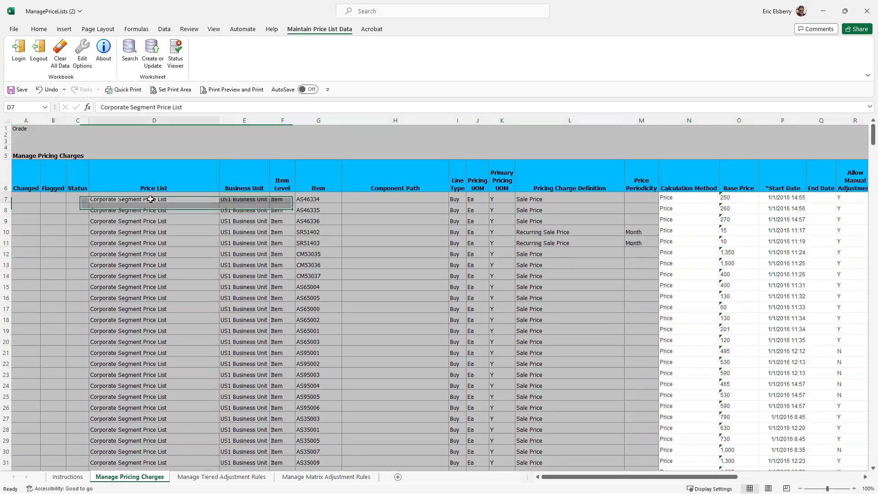
# Set the base prices of items AS46334, AS46335 and AS46336 to 350, 360 and 370
pyautogui.click(727, 199)
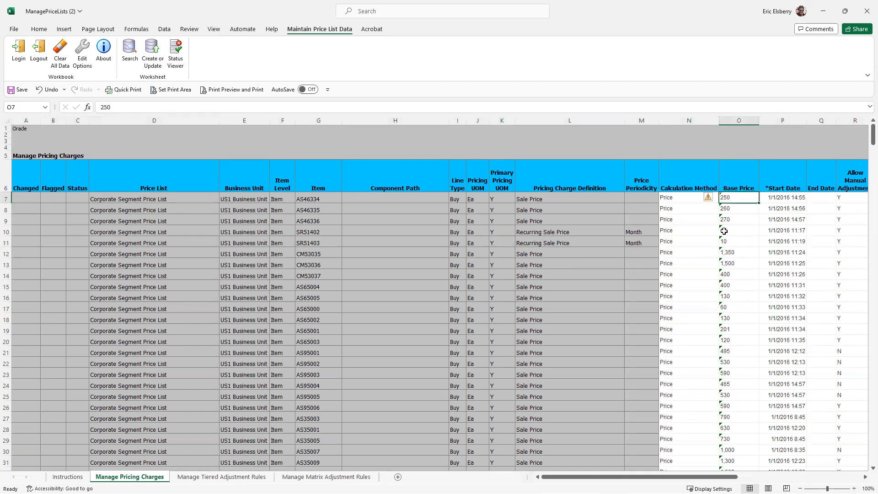
pyautogui.moveTo(311, 199); pyautogui.dragTo(312, 223)
pyautogui.moveTo(726, 199); pyautogui.dragTo(733, 218)
pyautogui.click(733, 197)
pyautogui.write('3')
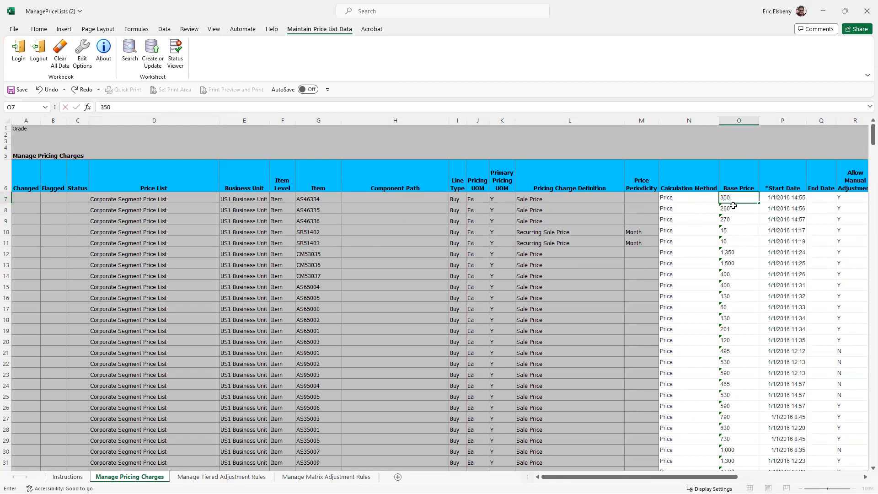
pyautogui.press('Return')
pyautogui.write('360')
pyautogui.press('Return')
pyautogui.write('37')
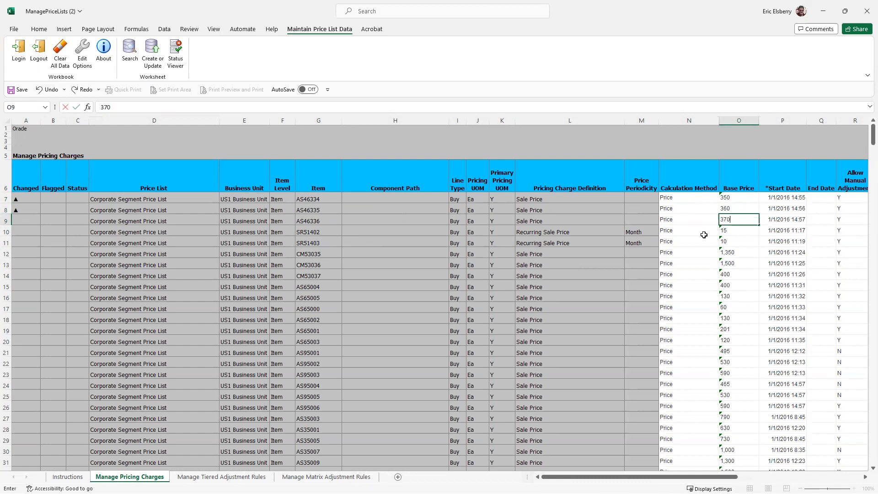
pyautogui.click(585, 252)
# Review the edited base prices, the Changed markers of those rows and the Start Date column
pyautogui.moveTo(724, 207); pyautogui.dragTo(726, 218)
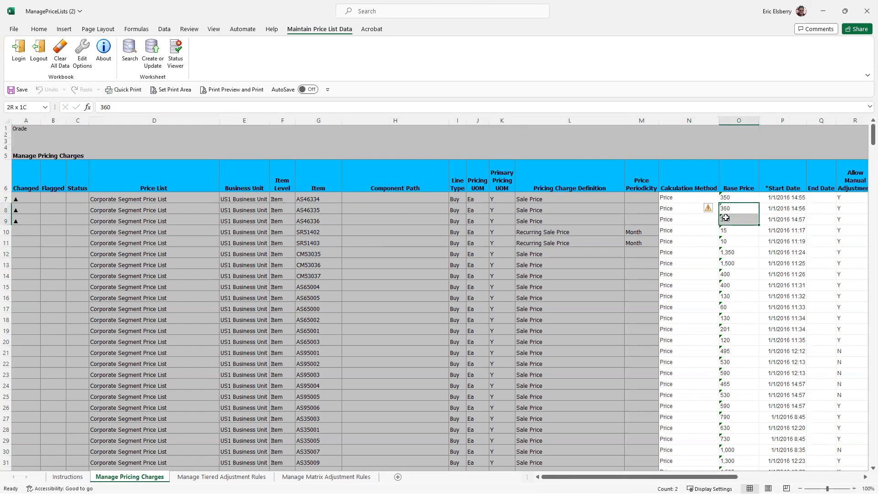
pyautogui.moveTo(23, 200); pyautogui.dragTo(23, 220)
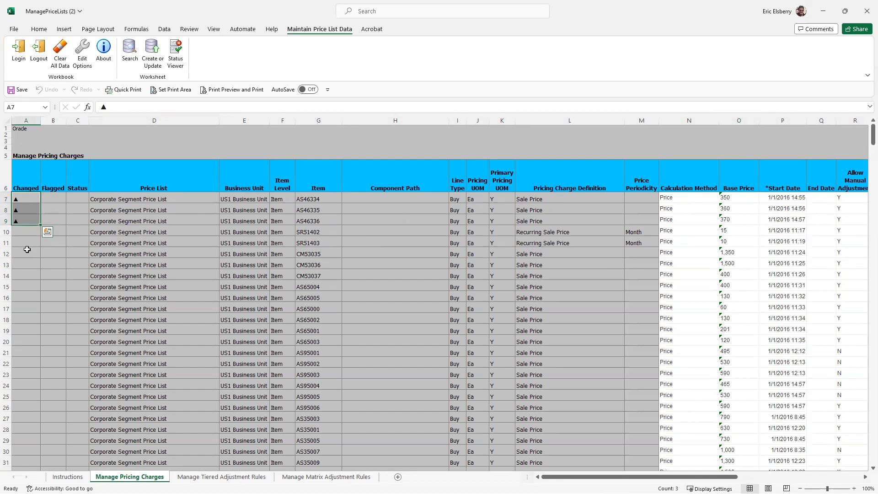
pyautogui.moveTo(636, 476); pyautogui.dragTo(695, 477)
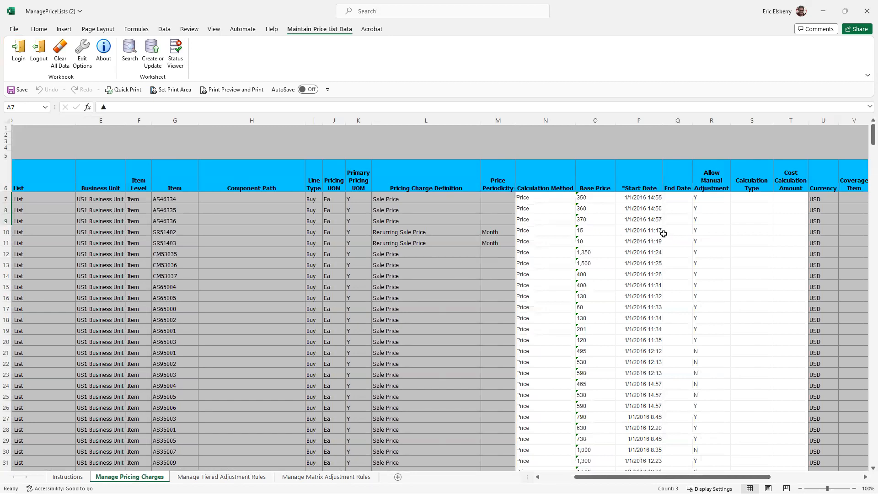
pyautogui.moveTo(643, 196); pyautogui.dragTo(643, 288)
pyautogui.moveTo(690, 478); pyautogui.dragTo(610, 478)
pyautogui.moveTo(531, 463); pyautogui.dragTo(531, 463)
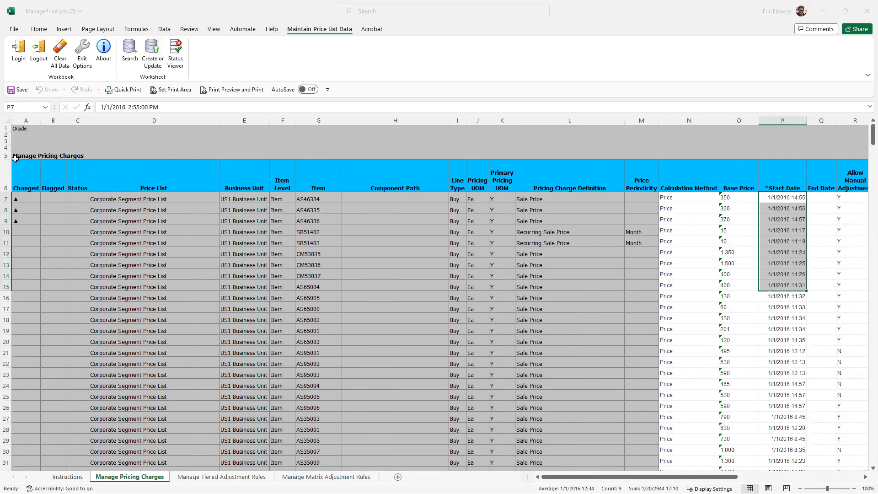
# Upload the changed base prices to the application and widen the Status column
pyautogui.click(153, 53)
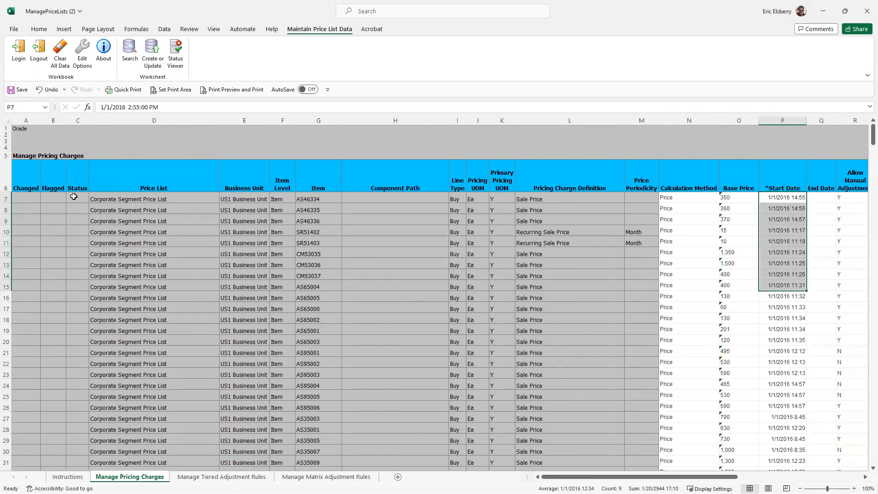
pyautogui.moveTo(91, 121); pyautogui.dragTo(112, 121)
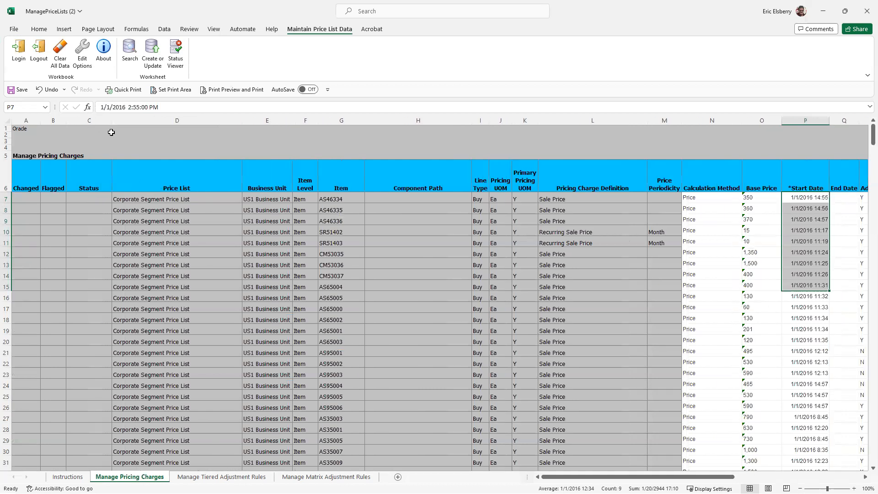
pyautogui.click(90, 178)
pyautogui.click(87, 120)
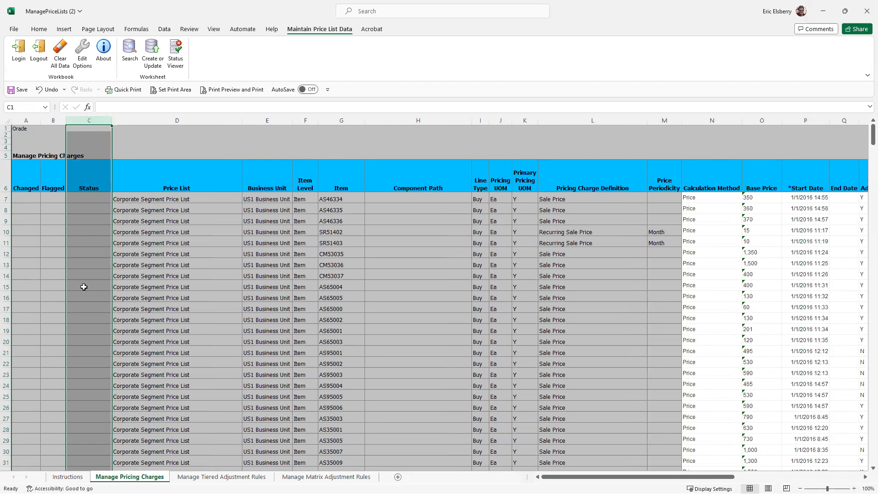
pyautogui.click(84, 196)
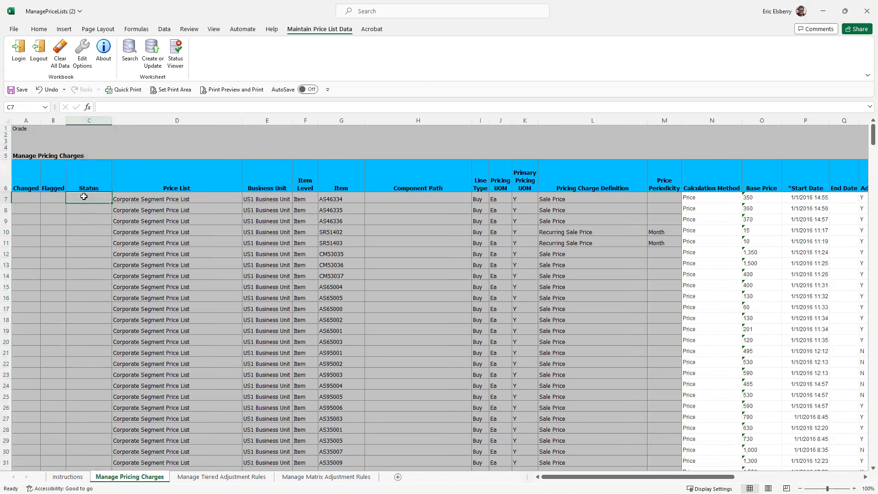
# Set the base prices of items AS46334, AS46335 and AS46336 to 300, 325 and 350, and upload the changes
pyautogui.click(762, 199)
pyautogui.moveTo(763, 199); pyautogui.dragTo(760, 221)
pyautogui.click(758, 197)
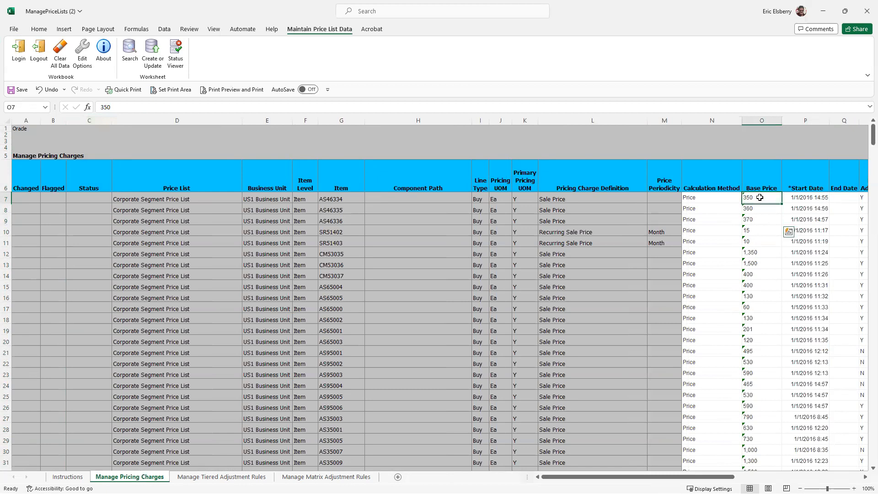
pyautogui.write('300')
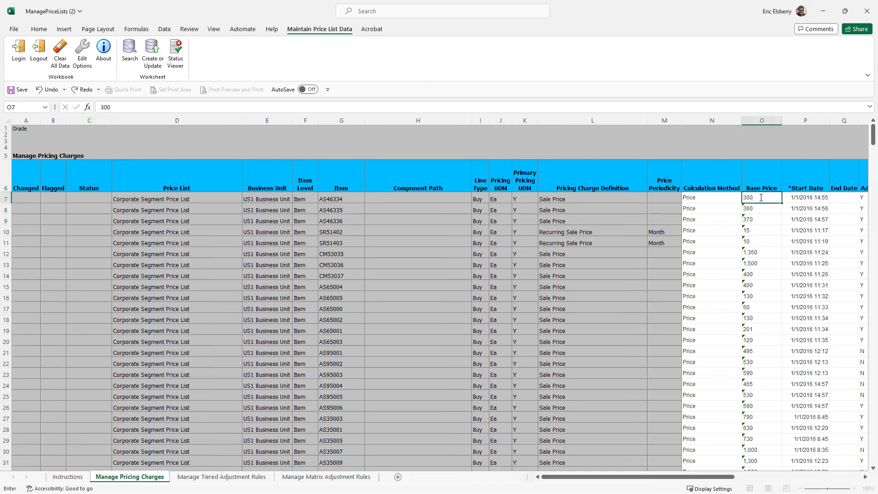
pyautogui.press('Return')
pyautogui.write('325')
pyautogui.press('Return')
pyautogui.write('3')
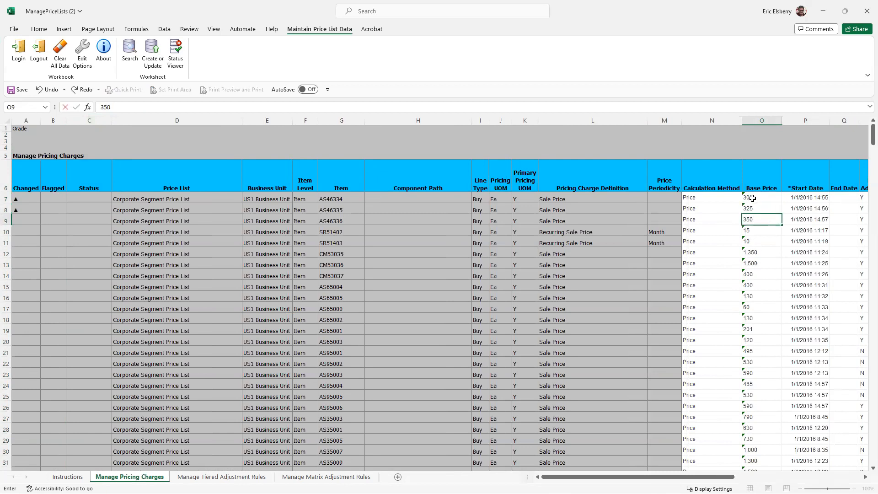
pyautogui.click(73, 220)
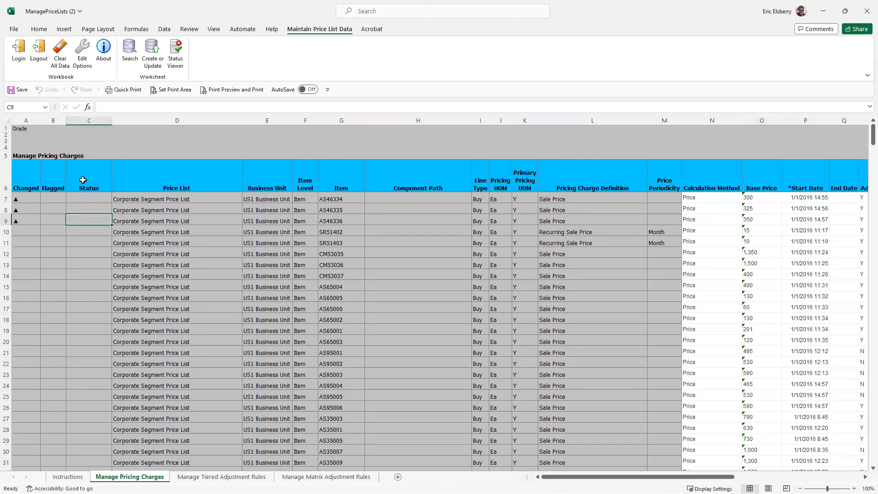
pyautogui.click(87, 120)
pyautogui.click(152, 50)
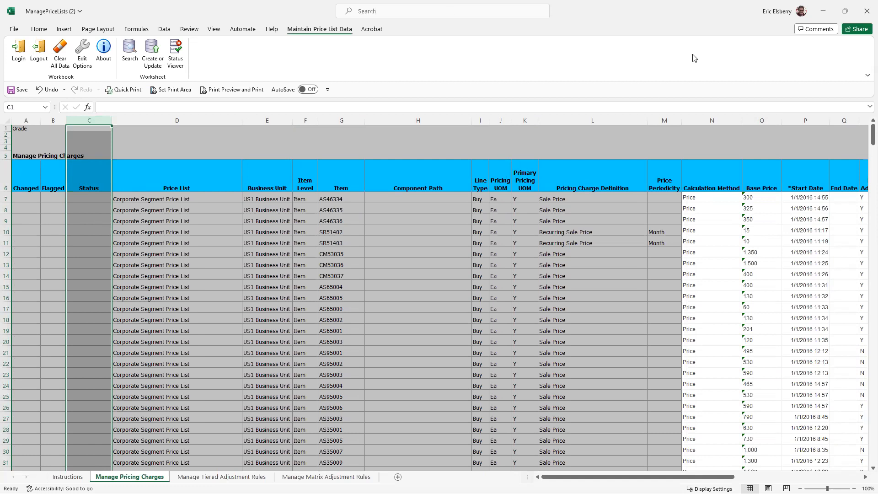
# Minimize the ManagePriceLists (2) workbook and close ManagePriceLists (1) without saving its changes
pyautogui.click(821, 12)
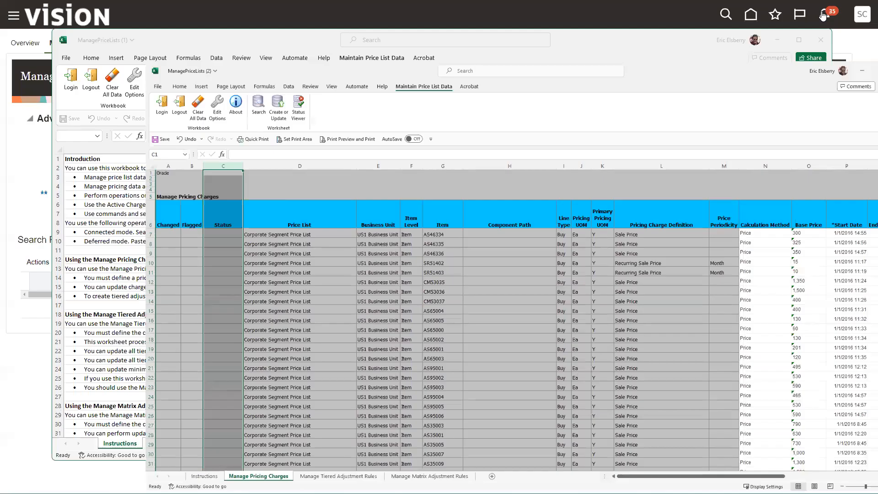
pyautogui.click(821, 40)
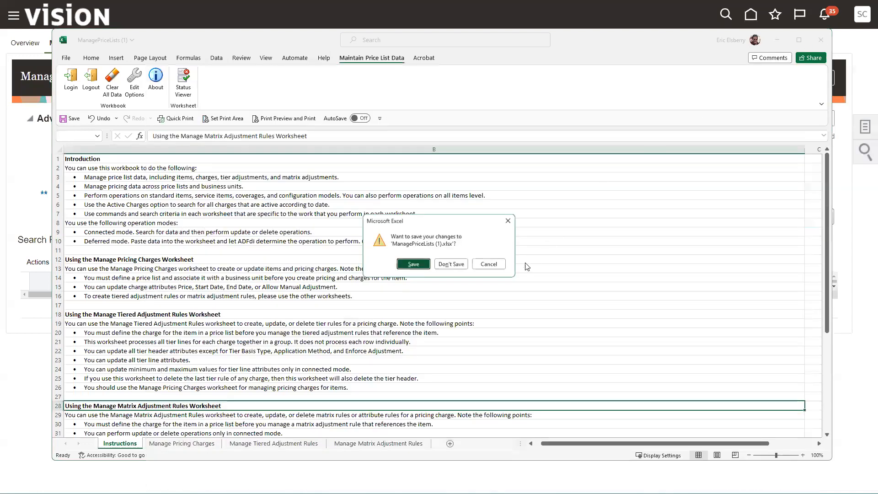
pyautogui.click(451, 264)
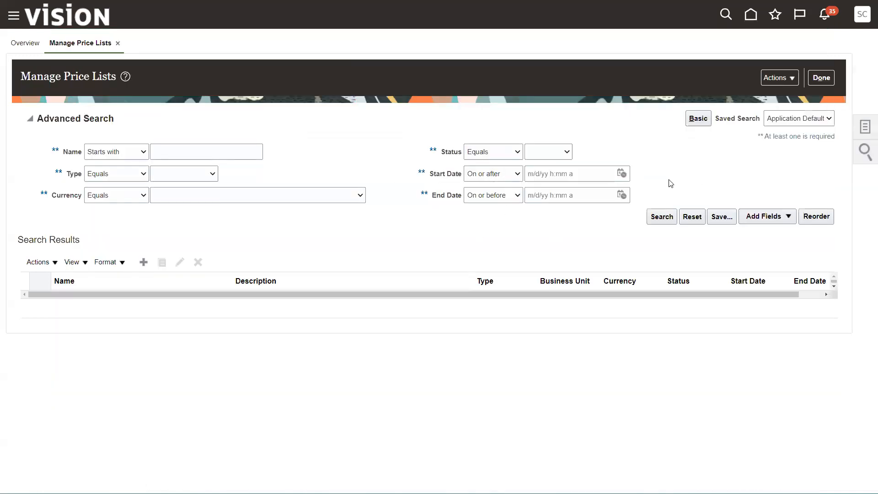
# Search the web application's price lists for names starting with C and open the Corporate Segment Price List
pyautogui.click(183, 154)
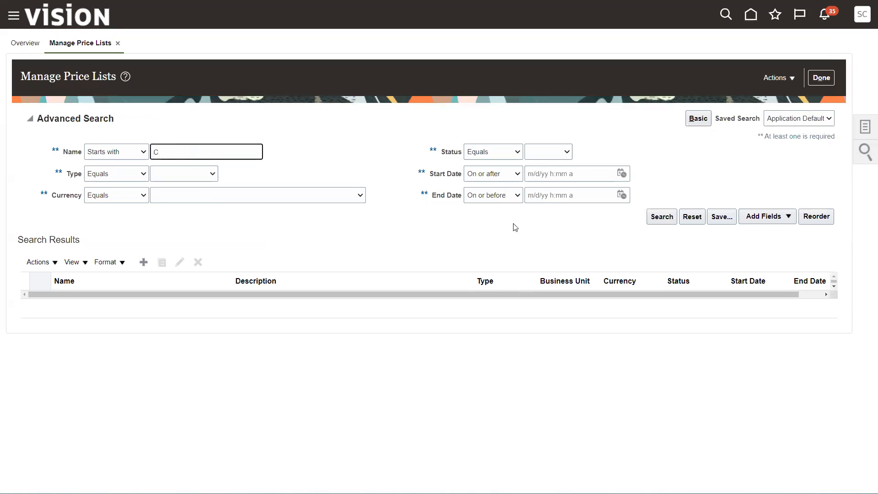
pyautogui.click(536, 227)
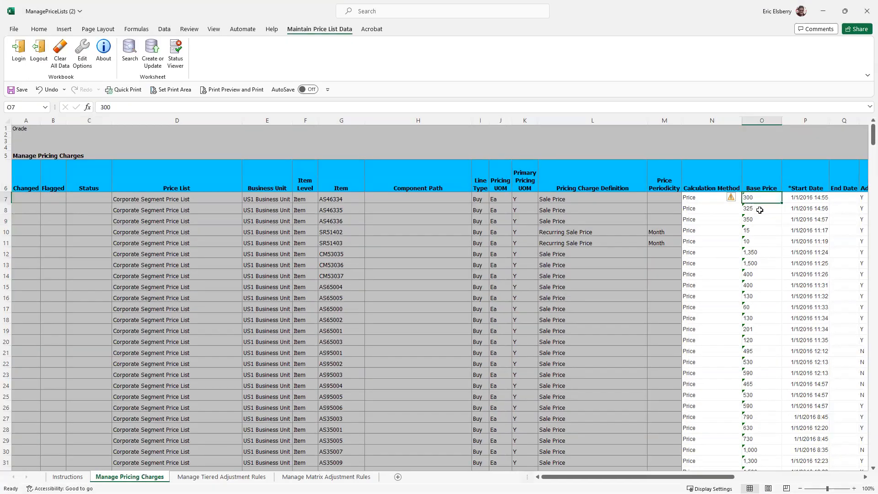
pyautogui.moveTo(754, 199); pyautogui.dragTo(758, 220)
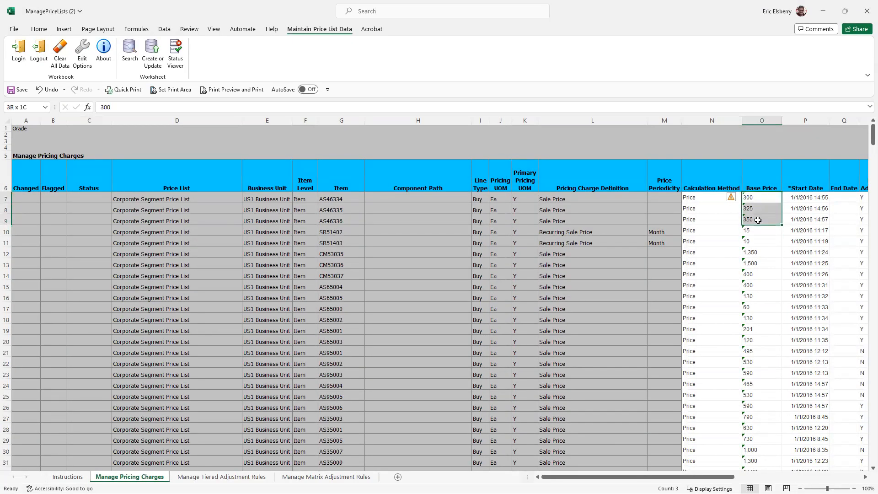
pyautogui.click(346, 197)
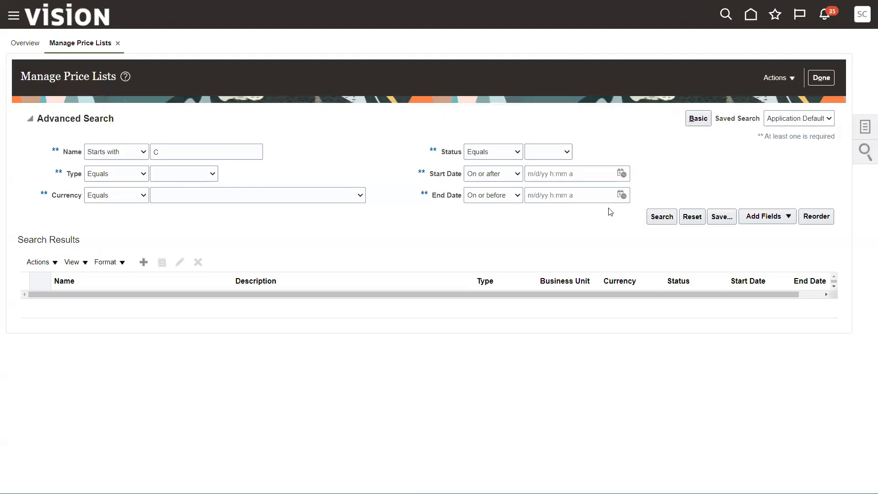
pyautogui.click(662, 218)
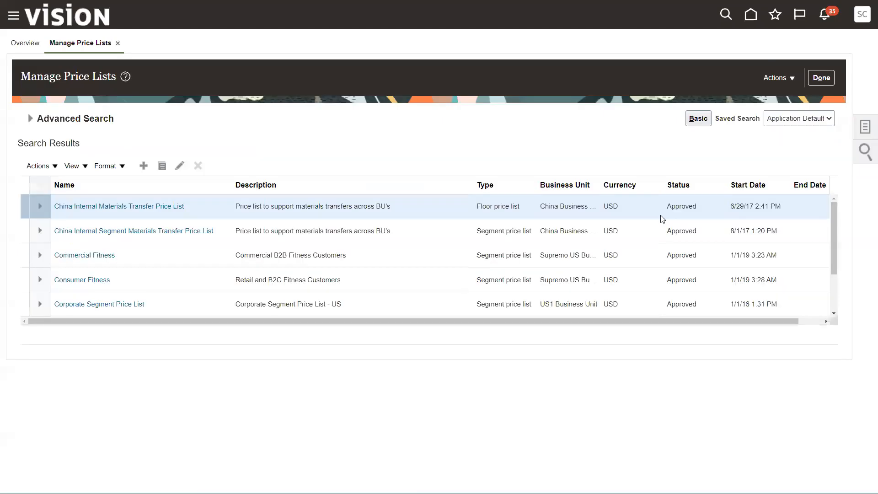
pyautogui.click(97, 304)
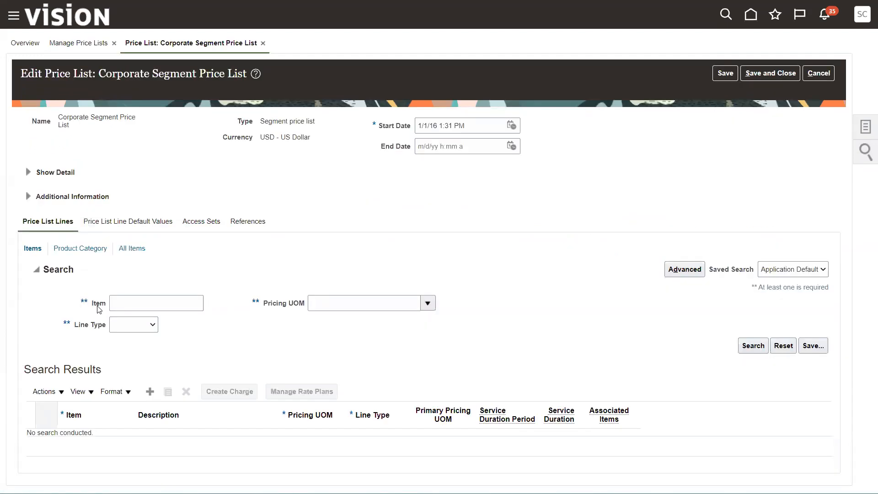
# Search the Corporate Segment Price List's lines for item AS46334, taking the item number from the spreadsheet
pyautogui.click(113, 304)
pyautogui.hotkey('alt', 'Tab')
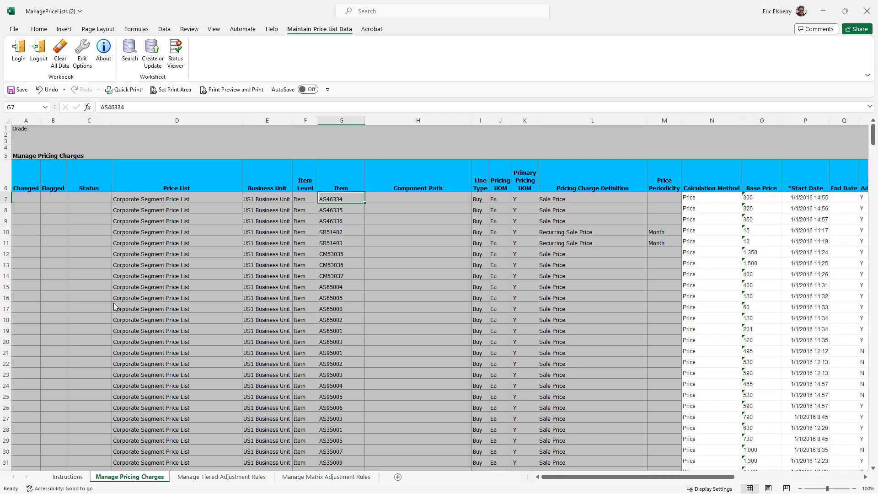
pyautogui.hotkey('alt', 'Tab')
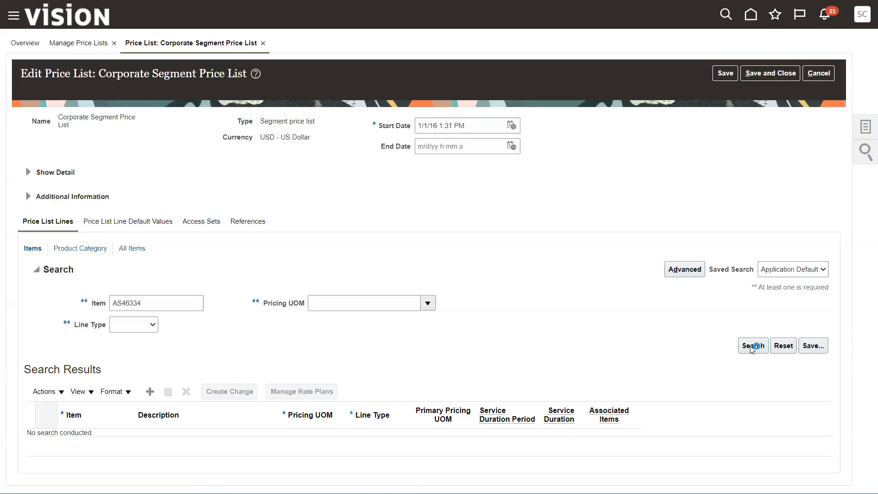
pyautogui.scroll(-6, 274, 259)
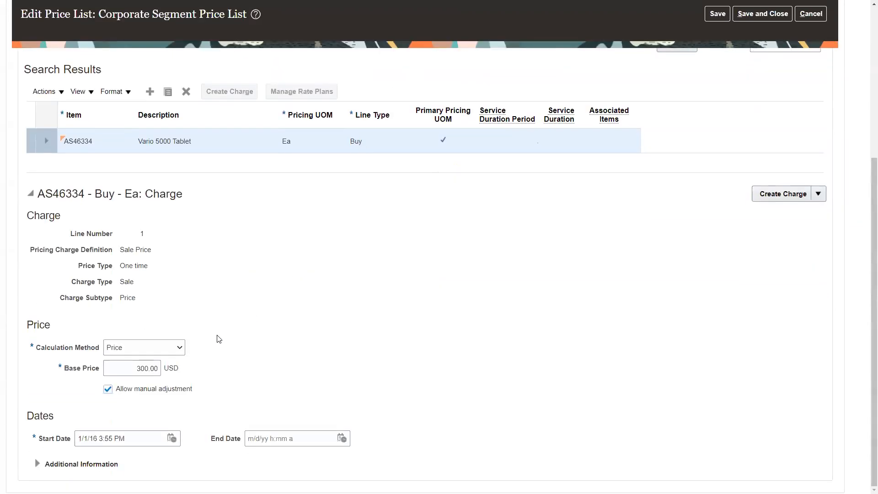
# Compare item AS46334's base price with the spreadsheet's edited prices, and save and close the price list
pyautogui.doubleClick(128, 367)
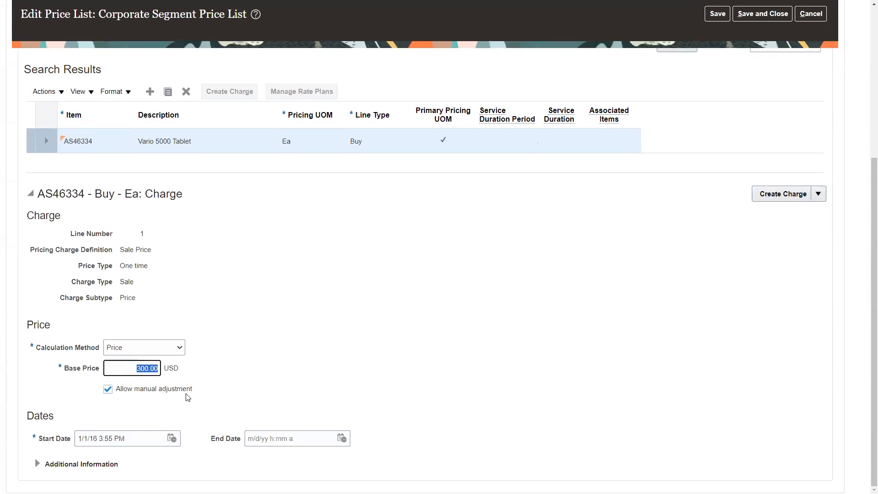
pyautogui.hotkey('alt', 'Tab')
pyautogui.moveTo(757, 199); pyautogui.dragTo(757, 216)
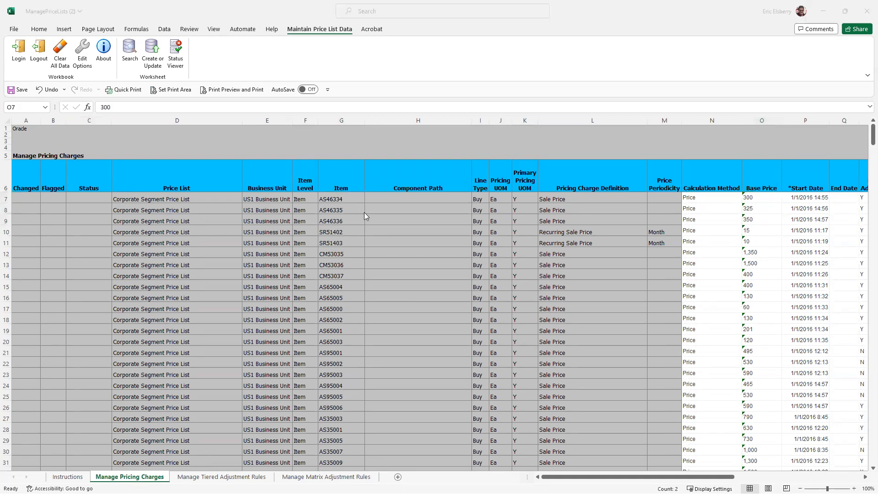
pyautogui.hotkey('alt', 'Tab')
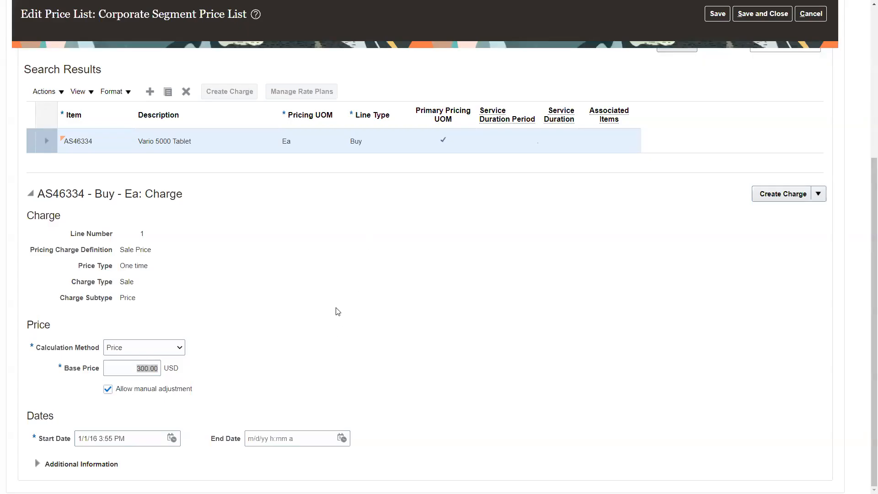
pyautogui.click(756, 13)
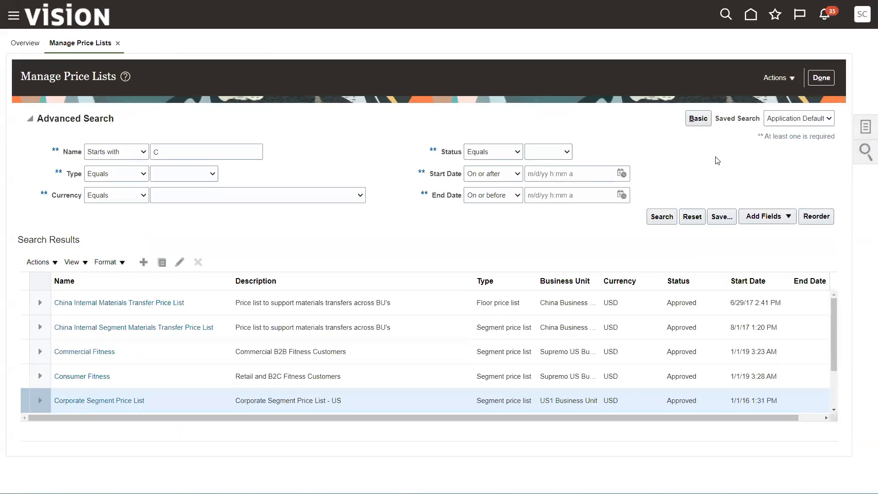